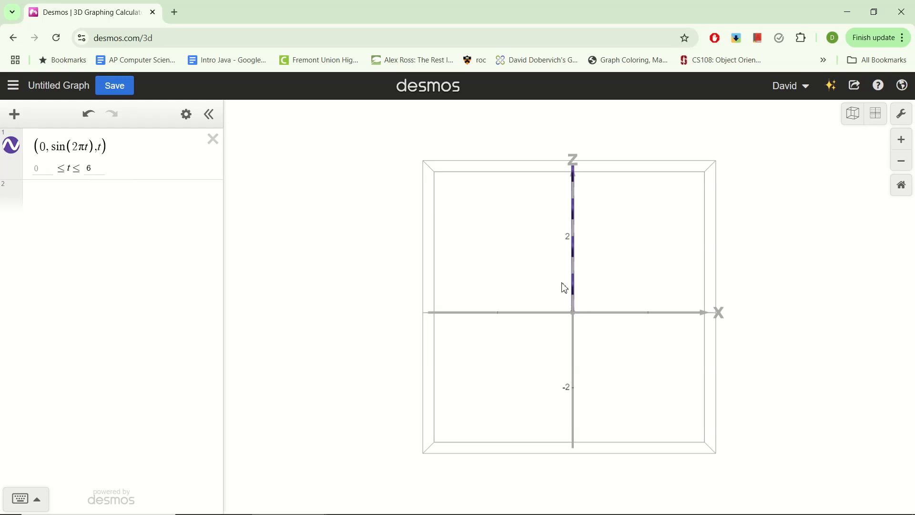
Change the parametric curve to (t, sin(2πt), 0) so it runs along the x-axis.
drag(598, 252, 512, 321)
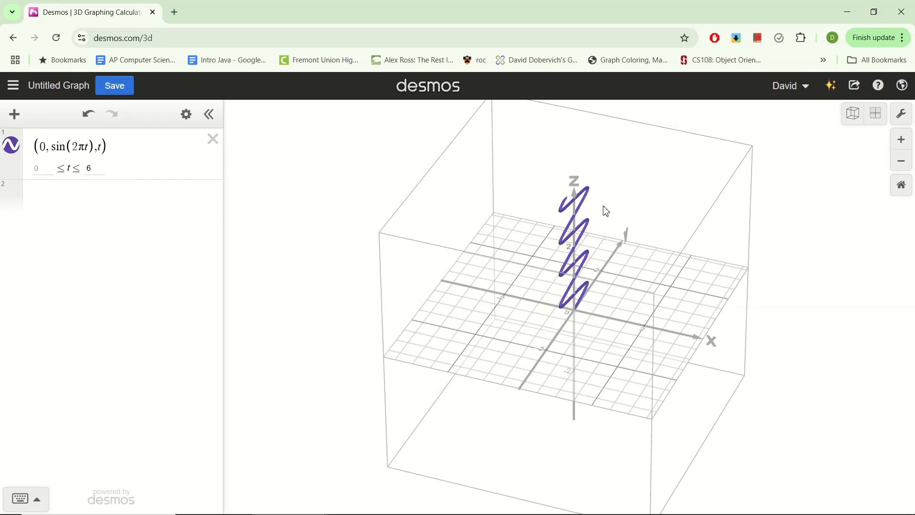
drag(591, 292, 625, 366)
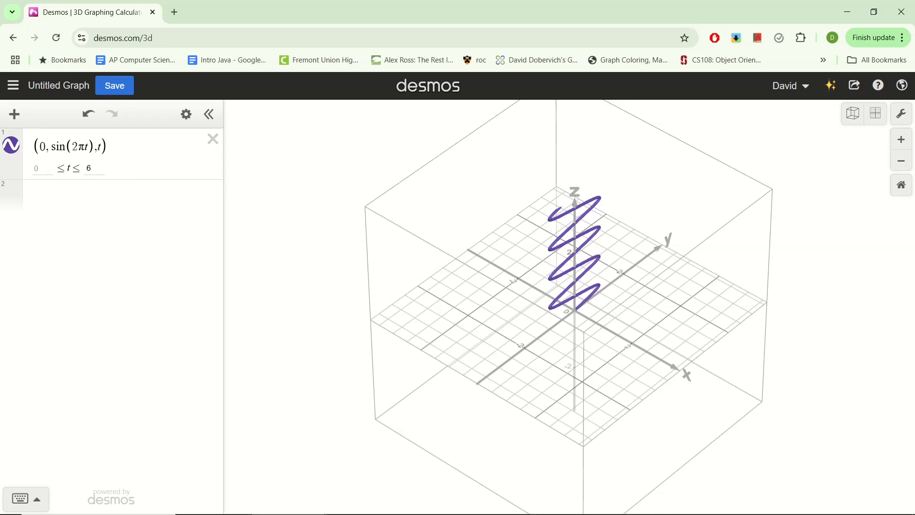
click(44, 151)
key(BackSpace)
text(t),)
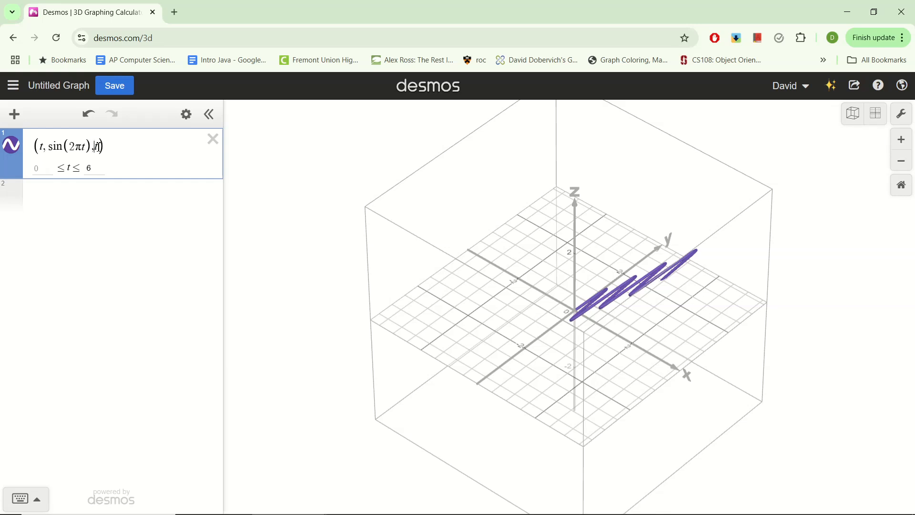
text(0)
drag(540, 363, 548, 364)
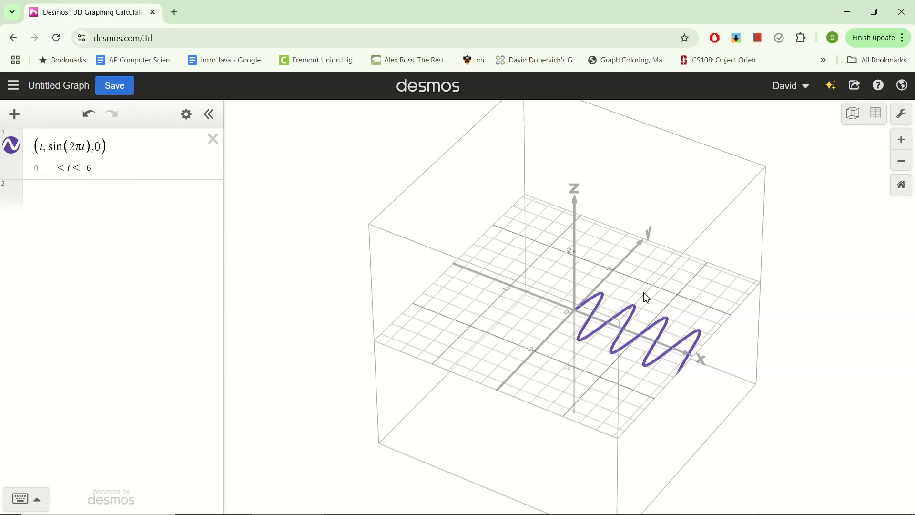
drag(480, 392, 650, 331)
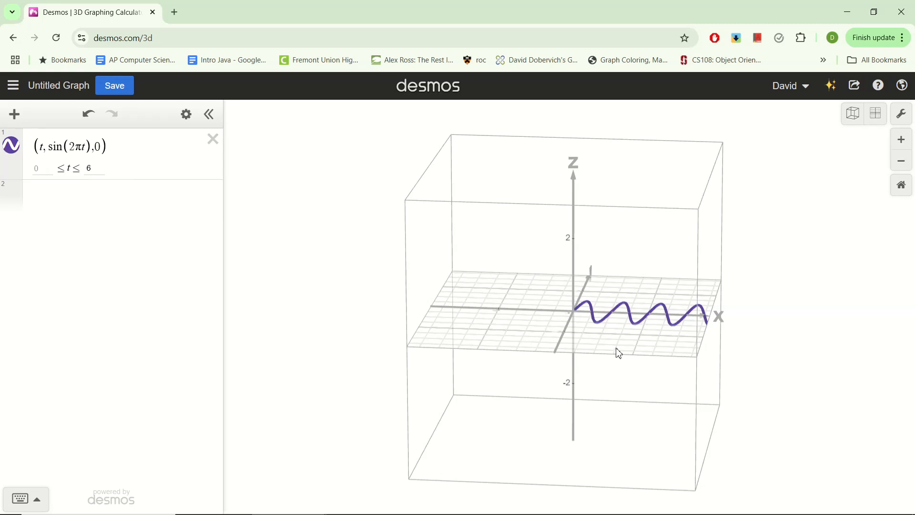
Set the curve's z-component to 2 to lift the sine wave above the xy-plane.
double_click(97, 145)
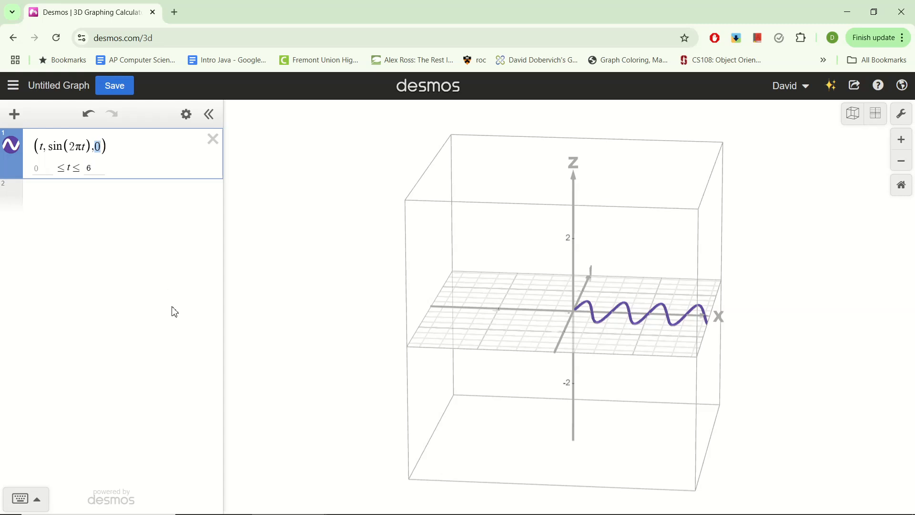
text(2)
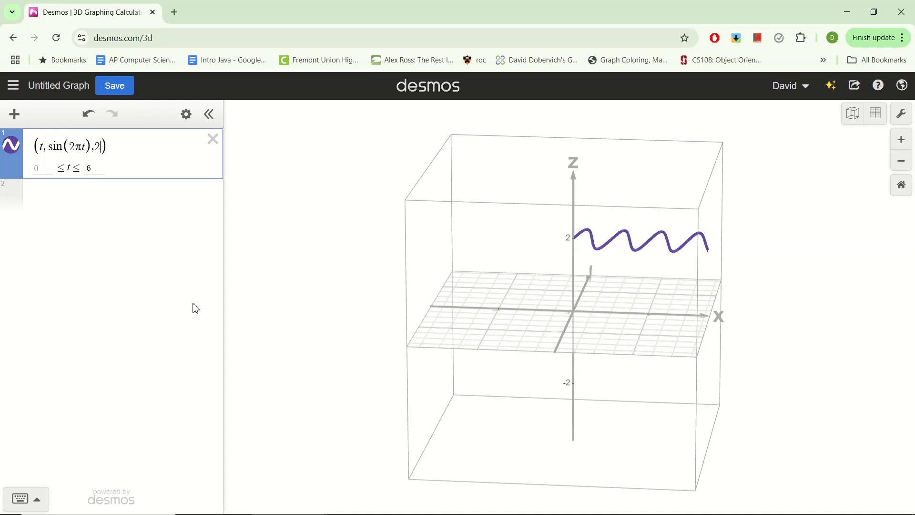
drag(563, 295, 567, 333)
mouse_move(101, 146)
mouse_down()
mouse_move(123, 213)
mouse_move(110, 157)
mouse_up()
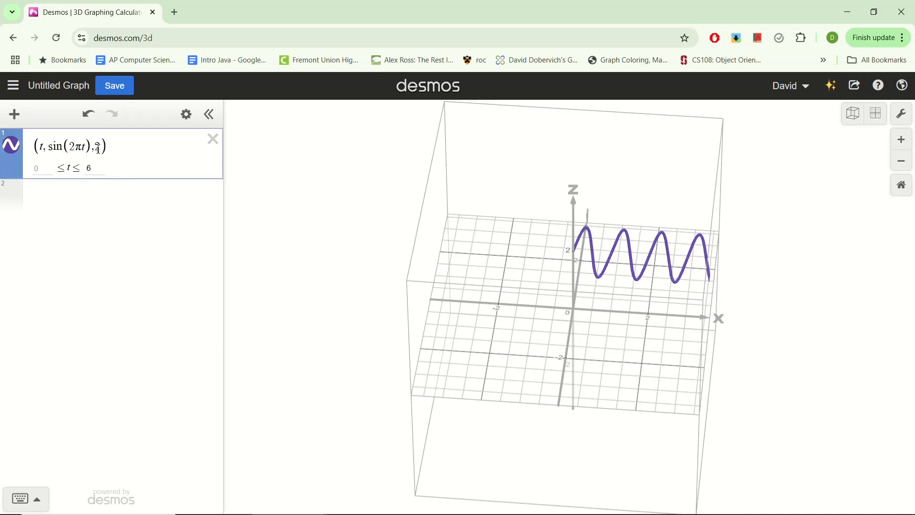
drag(521, 292, 540, 279)
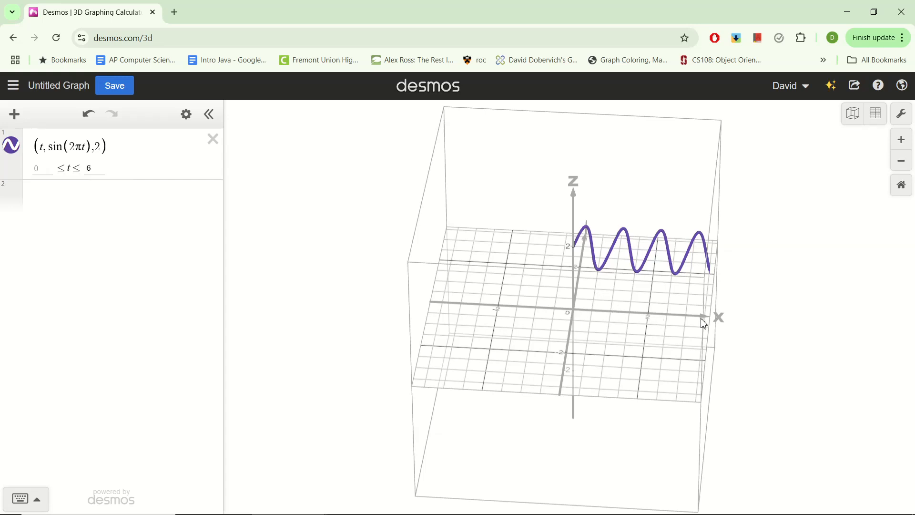
Replace the curve's constant z-component with t so the sine wave rises diagonally in the xz direction.
double_click(99, 148)
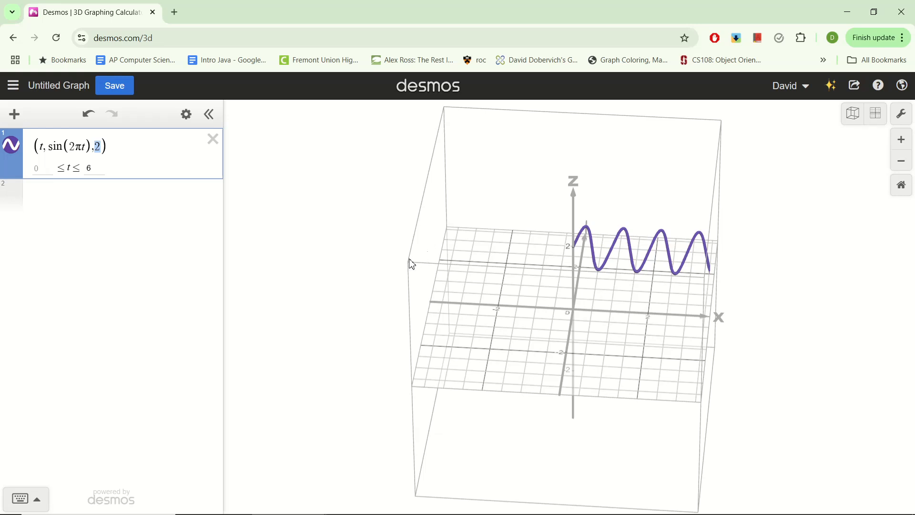
text(t)
drag(677, 372, 631, 323)
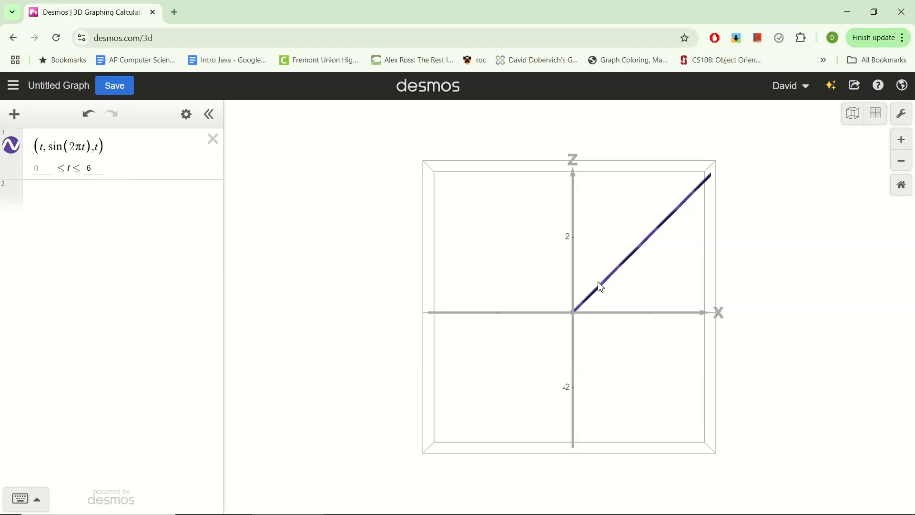
drag(598, 313, 730, 320)
drag(534, 341, 734, 341)
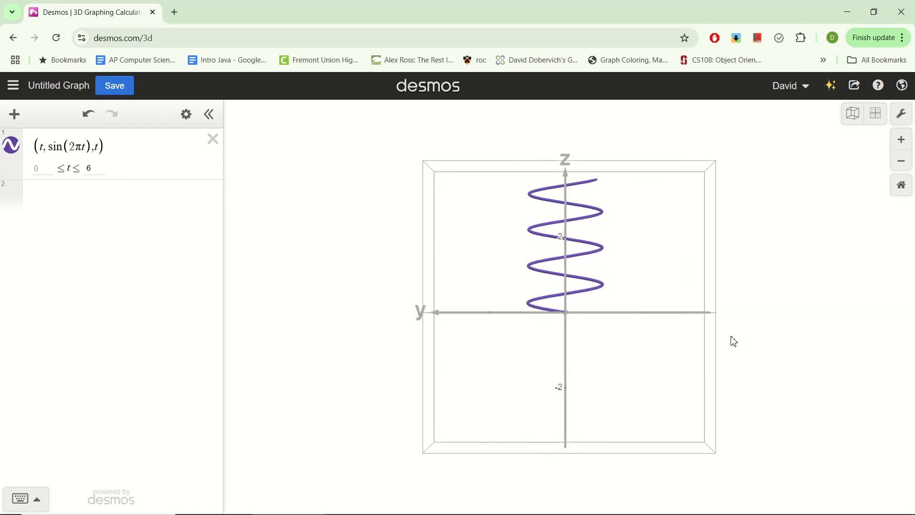
drag(694, 303, 432, 327)
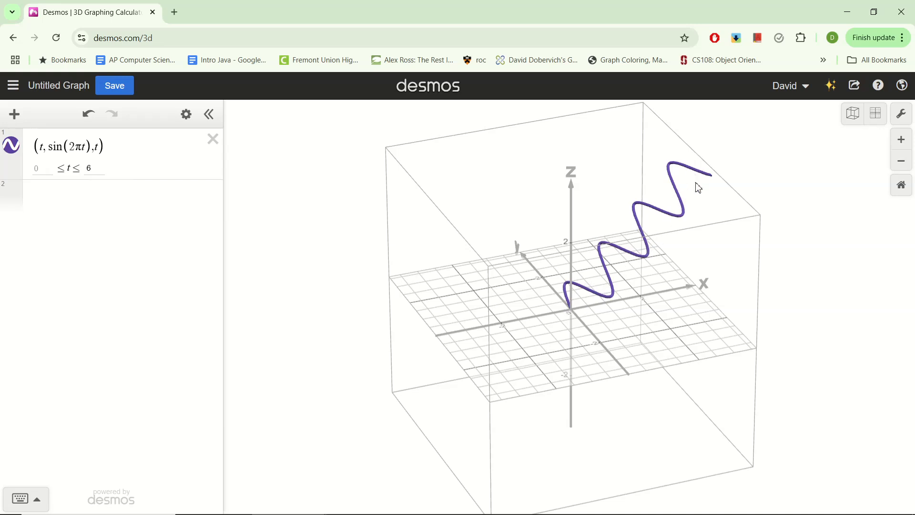
mouse_move(620, 320)
mouse_down()
mouse_move(595, 324)
mouse_move(619, 320)
mouse_up()
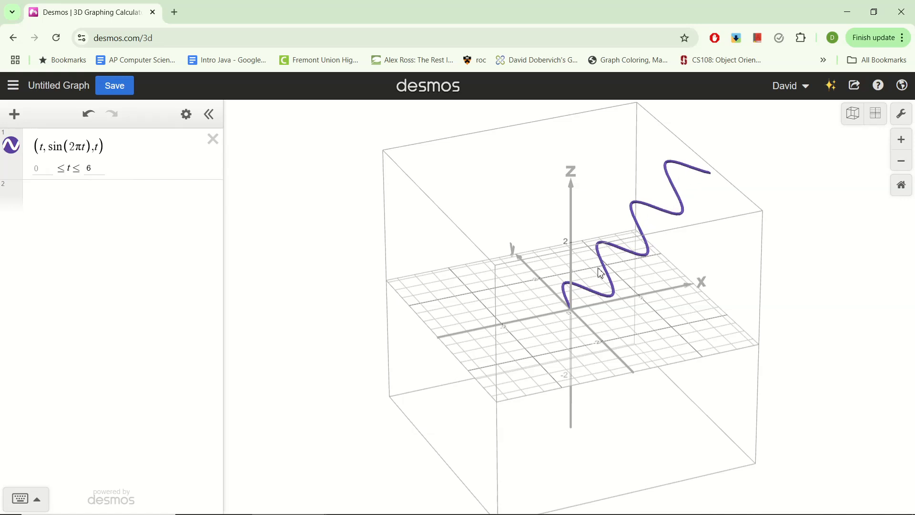
drag(612, 309, 597, 310)
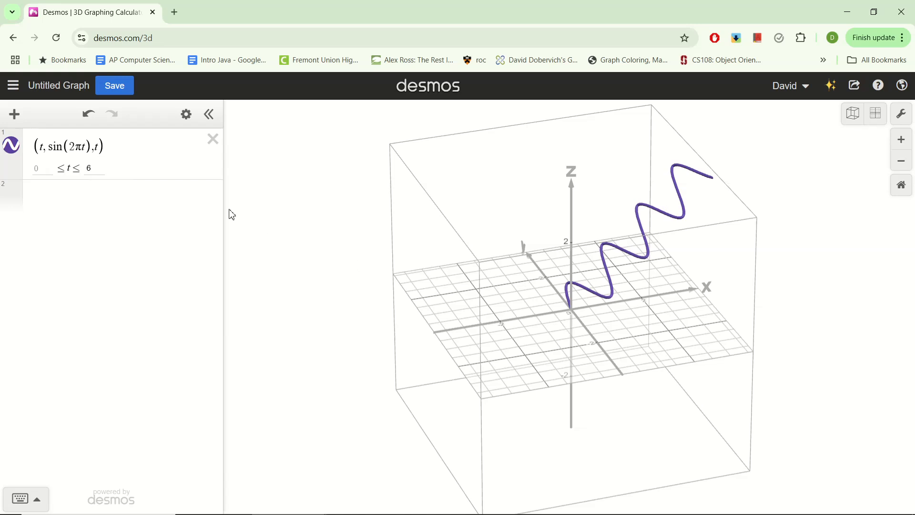
Add a second parametric curve, (t, 0, t), below the first expression.
click(177, 195)
text(())
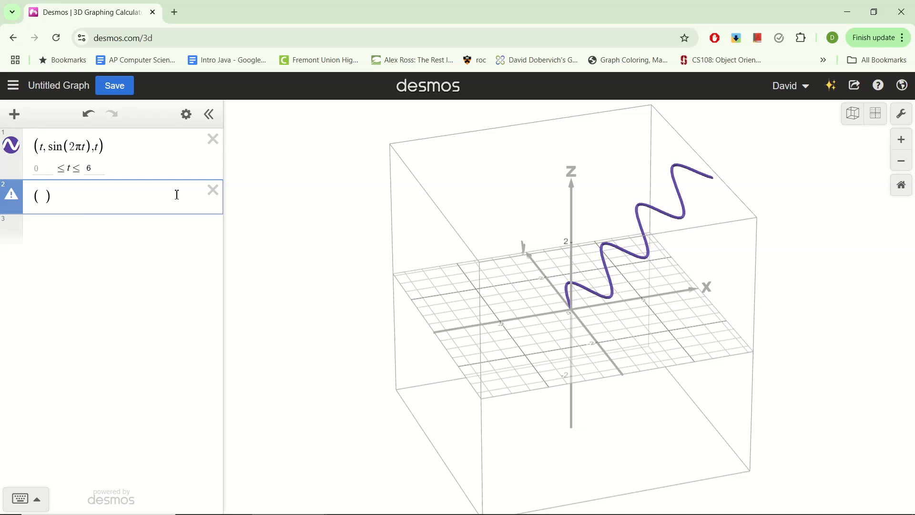
text(t,0,t)
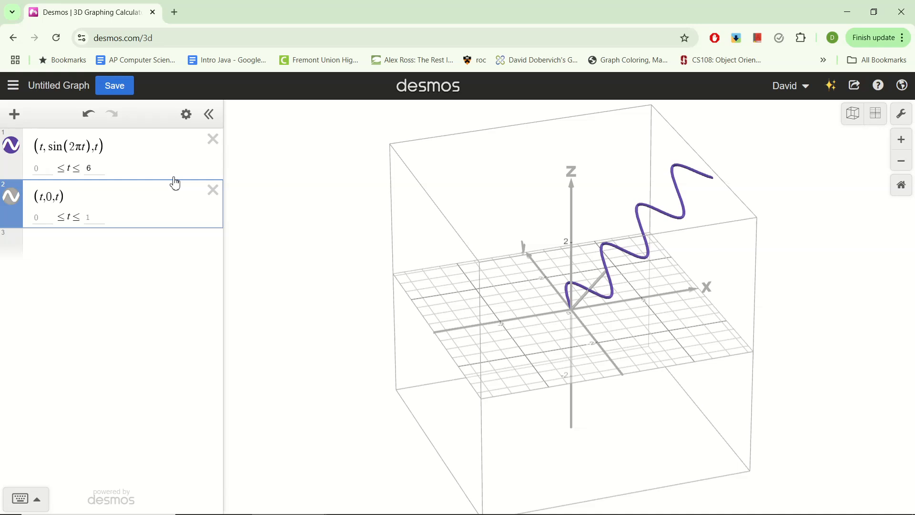
Recolor the (t, 0, t) line green.
click(186, 114)
click(11, 196)
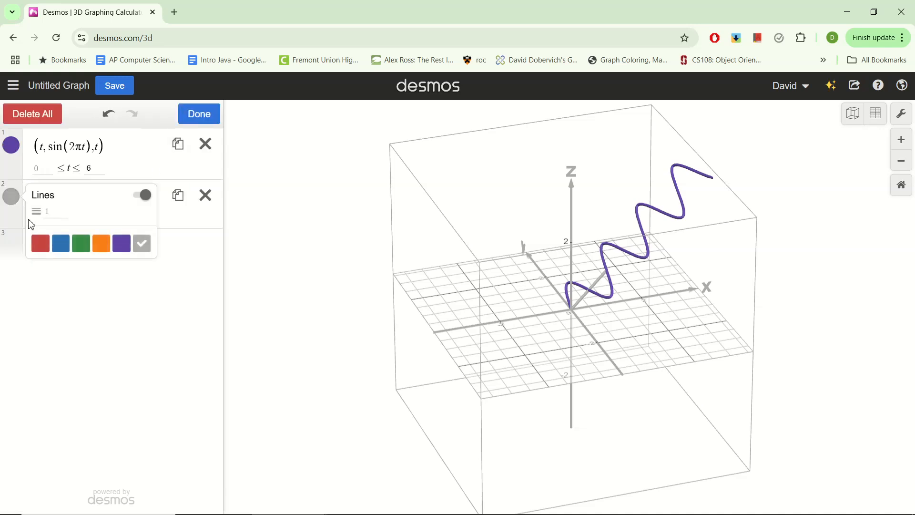
click(81, 243)
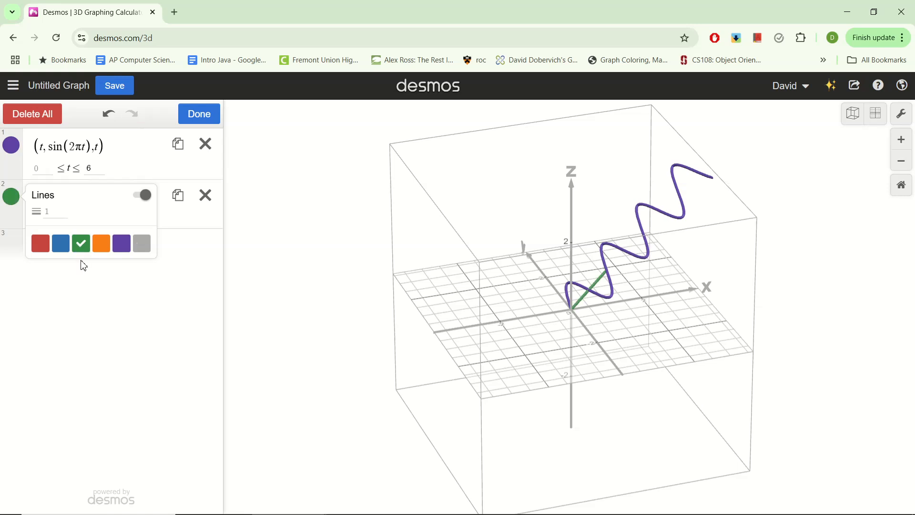
click(102, 286)
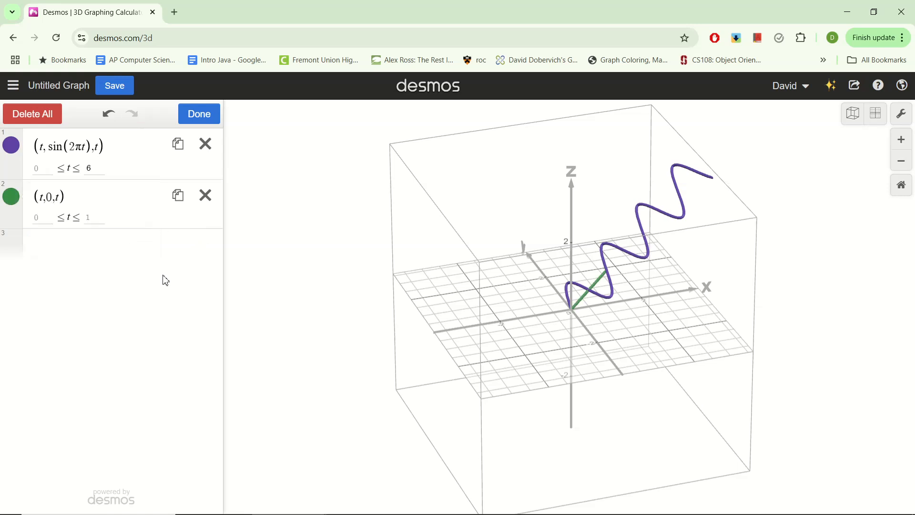
click(313, 280)
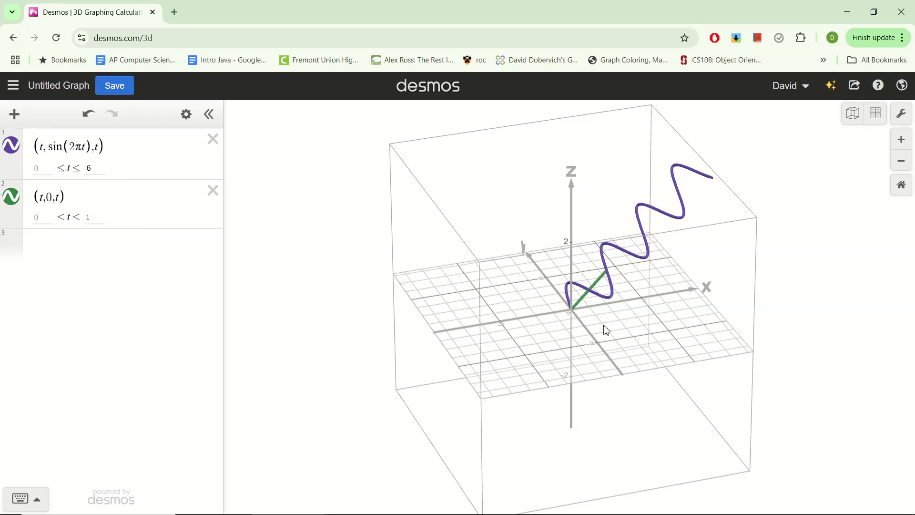
Set the upper limit of t for the green (t, 0, t) line to 6.
drag(607, 330, 746, 243)
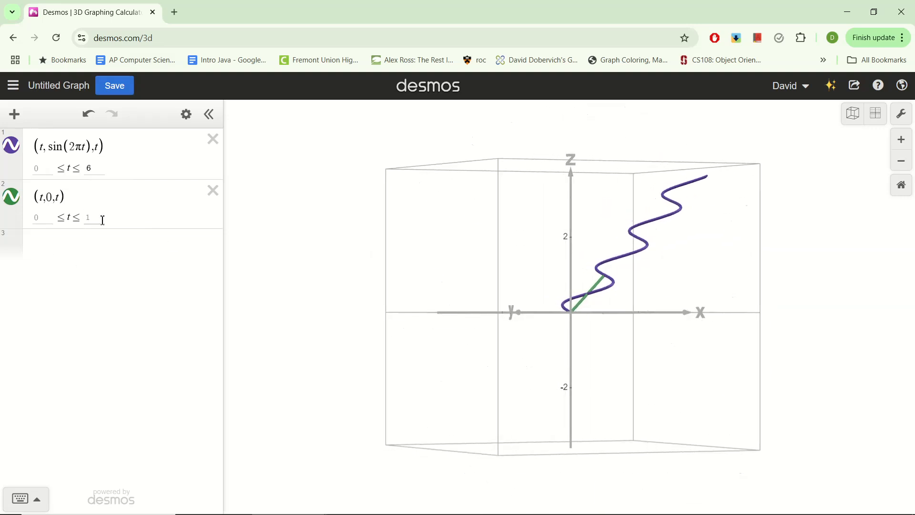
drag(598, 301, 362, 342)
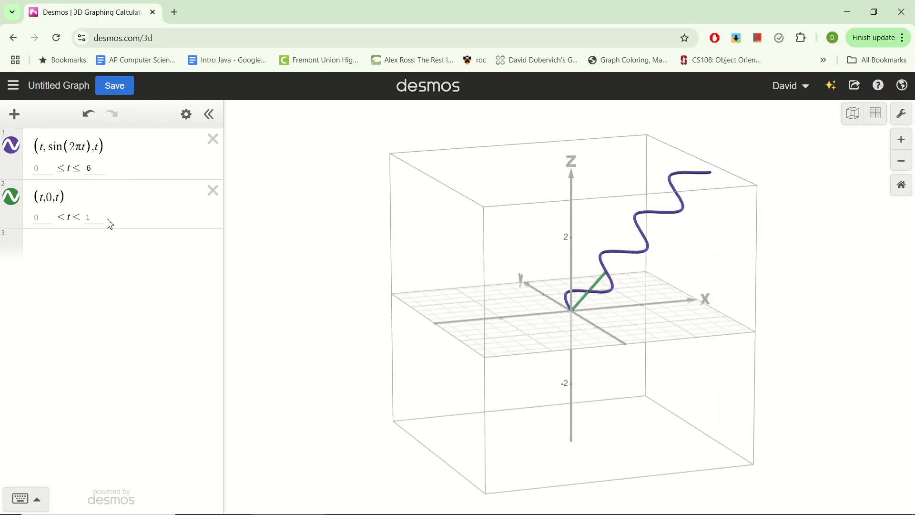
click(88, 217)
text(6)
click(521, 323)
drag(537, 317, 547, 382)
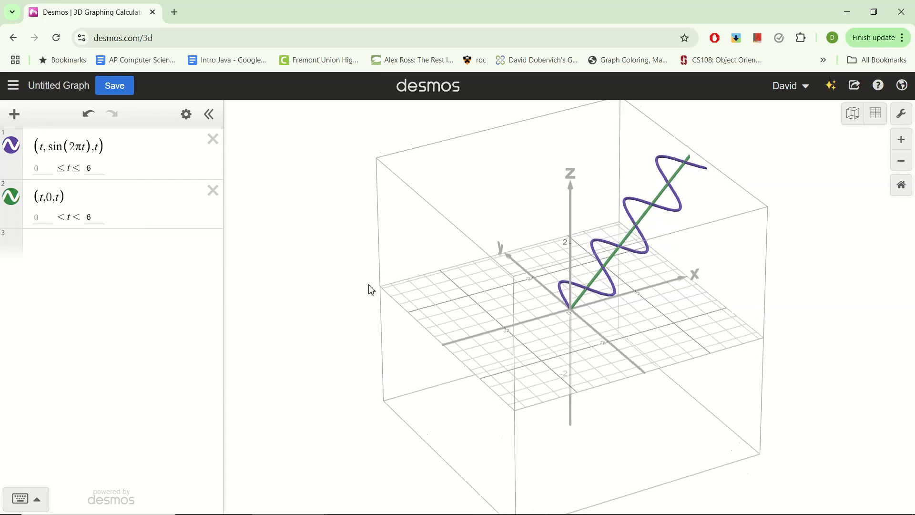
Change the first parametric curve to the circle (cos(t), sin(t), 0).
click(42, 196)
drag(61, 197, 66, 199)
click(134, 211)
drag(469, 310, 355, 375)
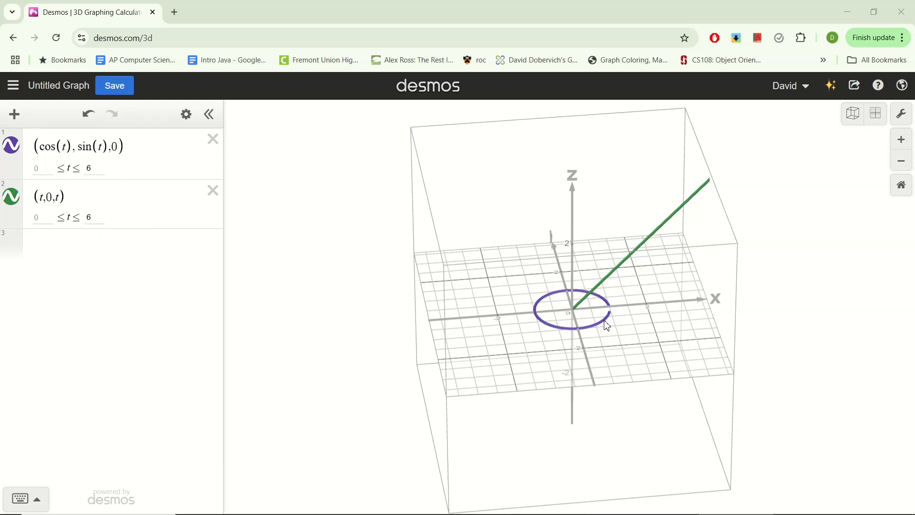
Set the upper limit of t to 10 for both the circle and the green line.
click(91, 169)
text(10)
click(90, 218)
key(BackSpace)
text(10)
click(513, 348)
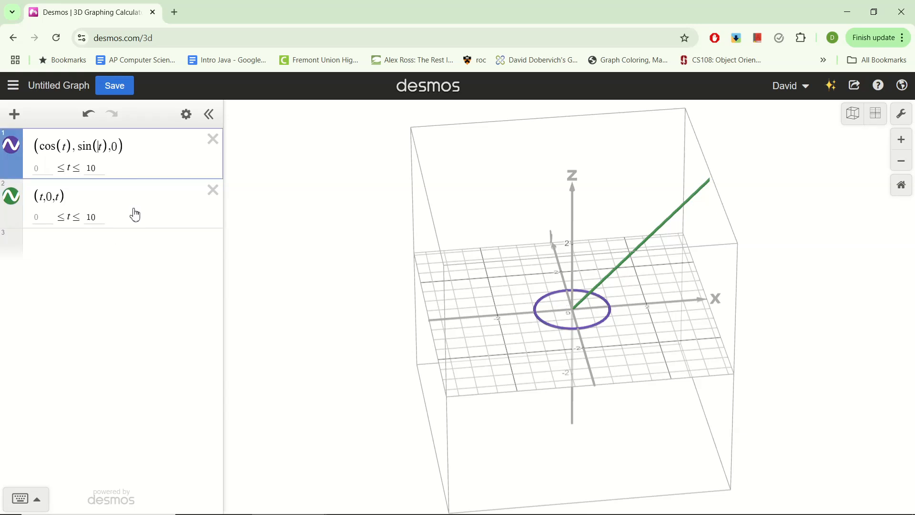
drag(646, 386, 555, 317)
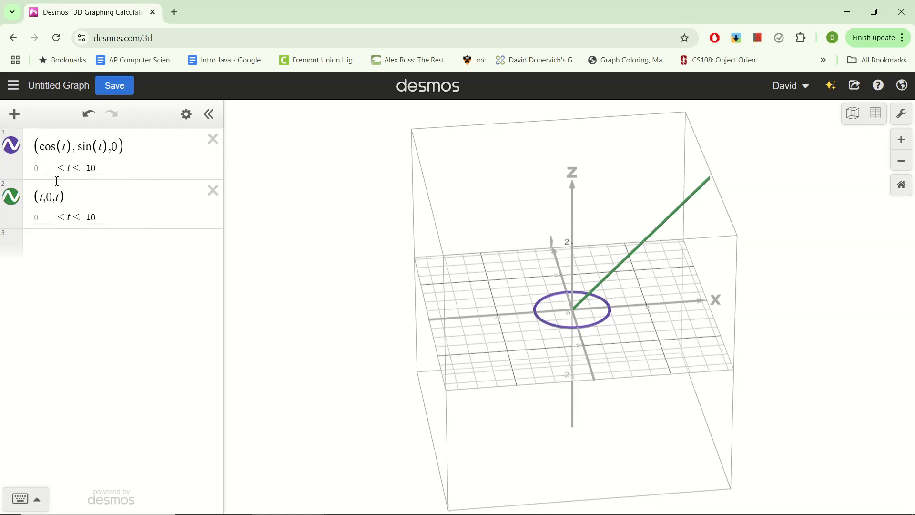
drag(662, 380, 615, 358)
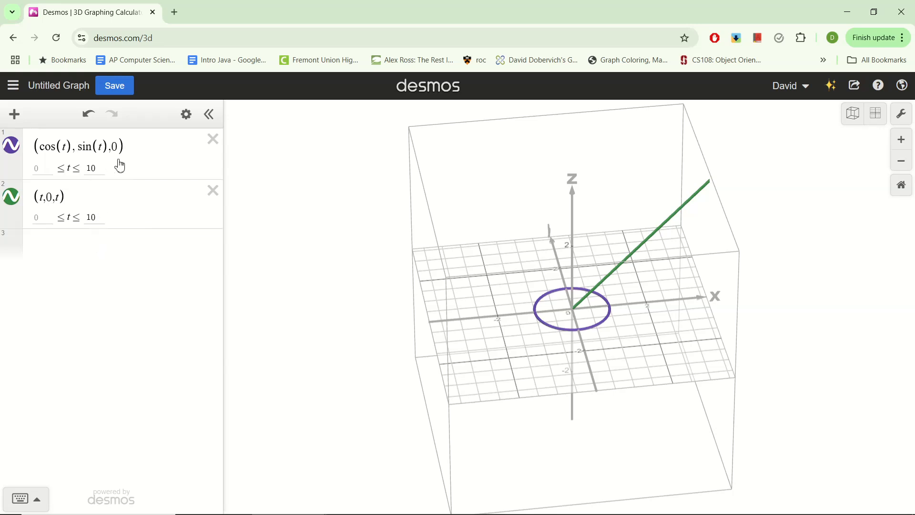
Copy the circle expression (cos(t), sin(t), 0) into a new third expression.
drag(135, 151, 145, 171)
key(ctrl+c)
drag(64, 153, 68, 153)
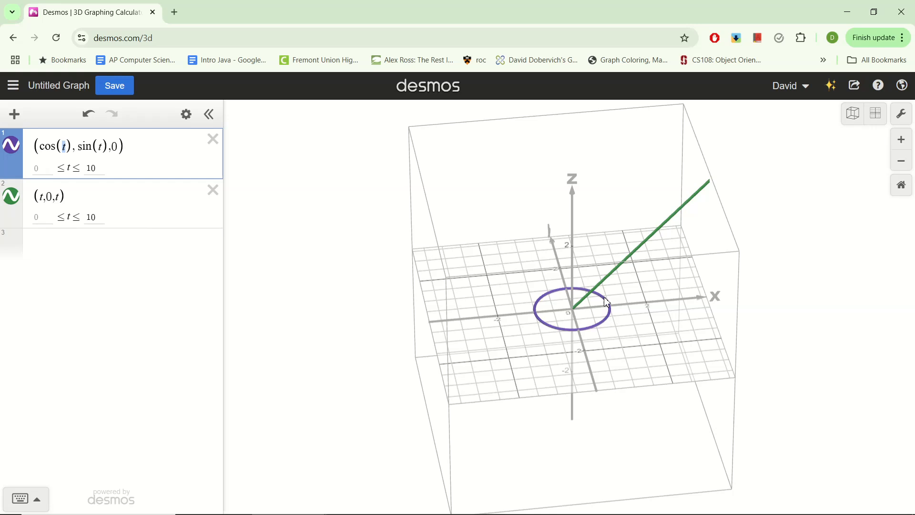
click(36, 171)
key(ctrl+a)
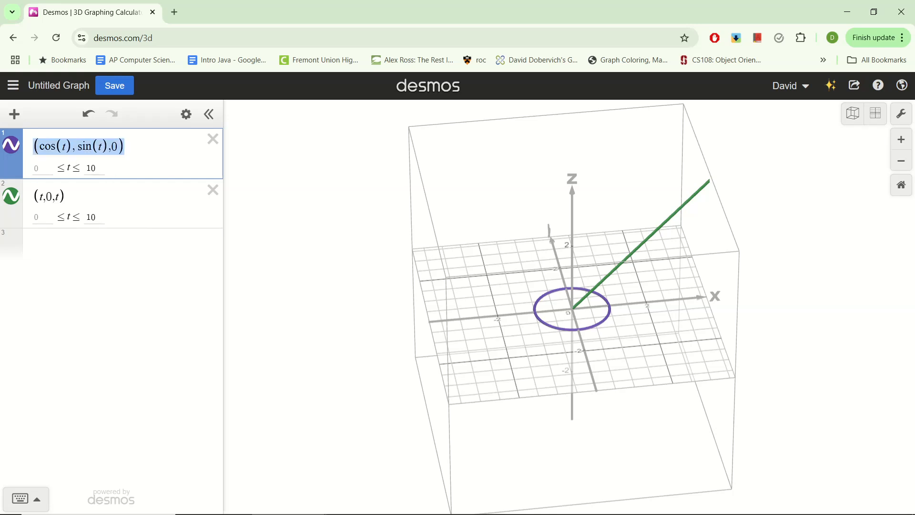
click(41, 242)
key(ctrl+v)
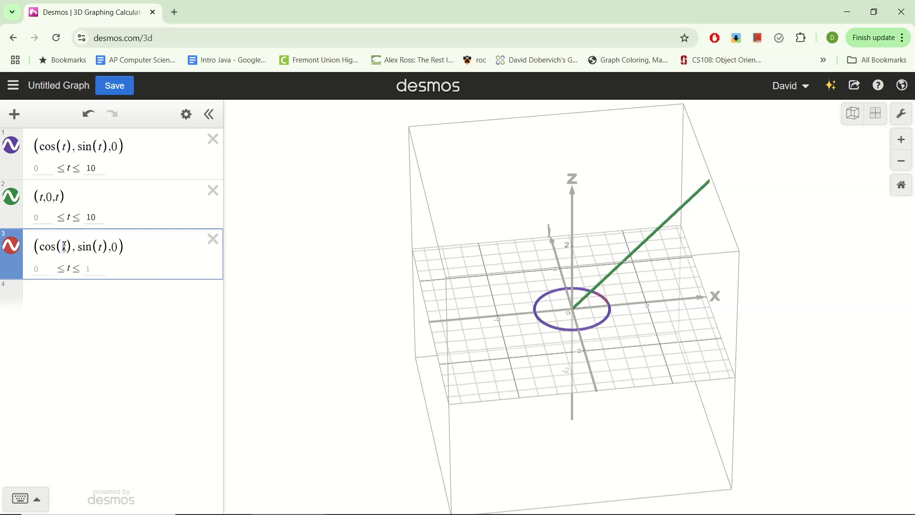
Turn the copied expression into the point (cos(T), sin(T), 0) and add a slider for T.
text(T)
text(T)
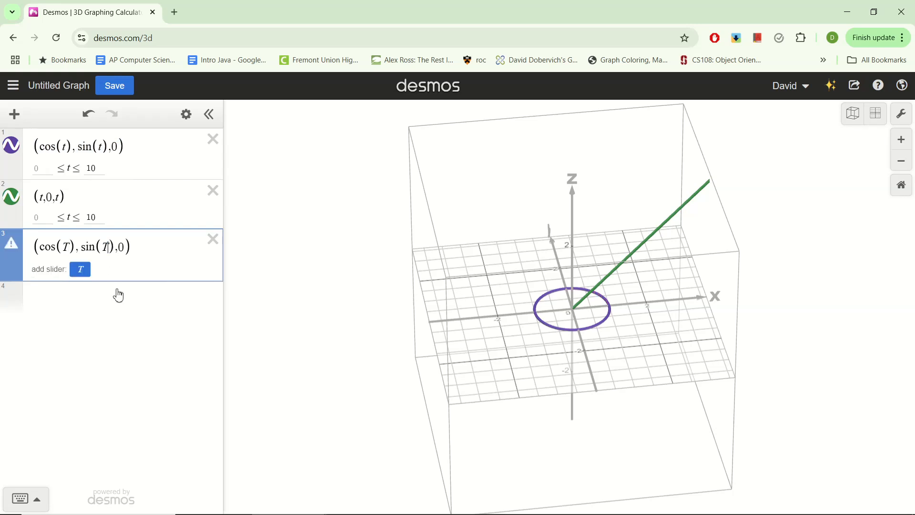
click(81, 270)
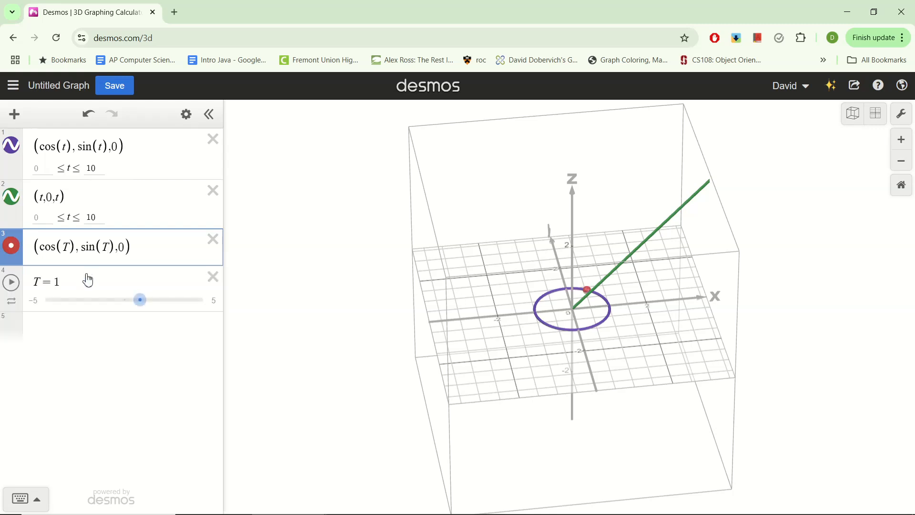
Set the T slider's range from 0 to 10 and animate it from its lower limit.
click(37, 308)
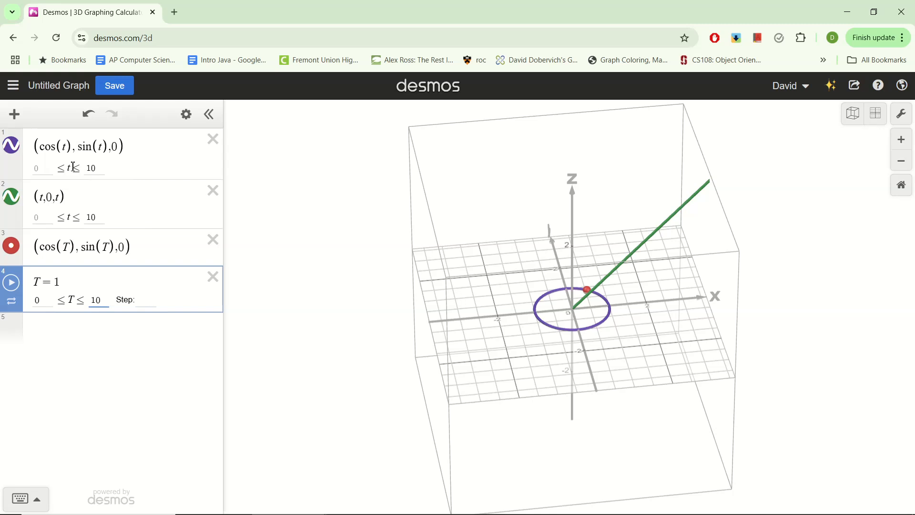
key(Return)
drag(58, 301, 15, 302)
click(11, 284)
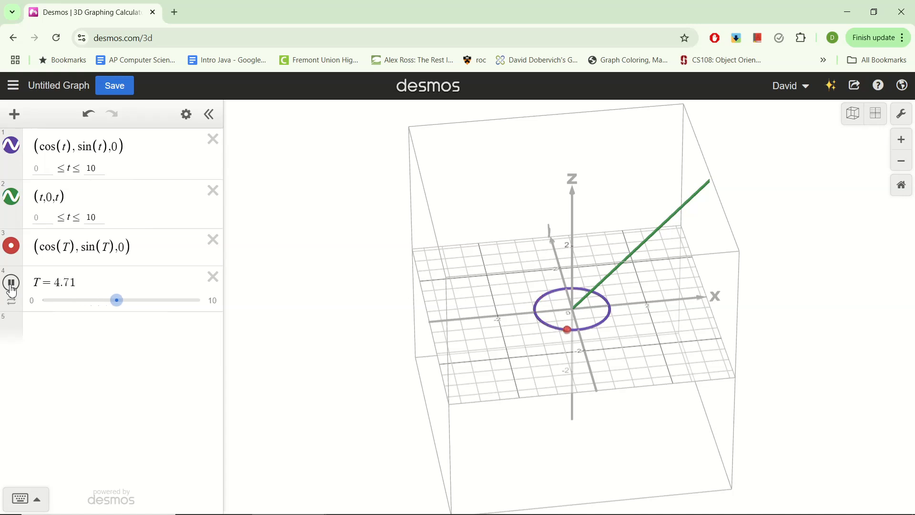
Stop the animation with T back at 0, and add the point (T, 0, T) from a copy of the green line's expression.
click(12, 283)
drag(143, 301, 26, 305)
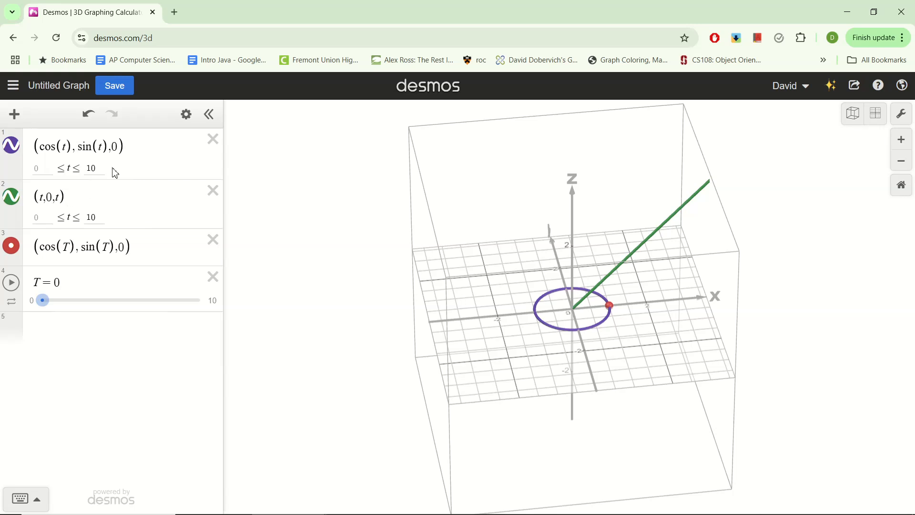
drag(141, 156, 42, 177)
drag(78, 201, 12, 206)
key(ctrl+c)
click(78, 322)
key(ctrl+v)
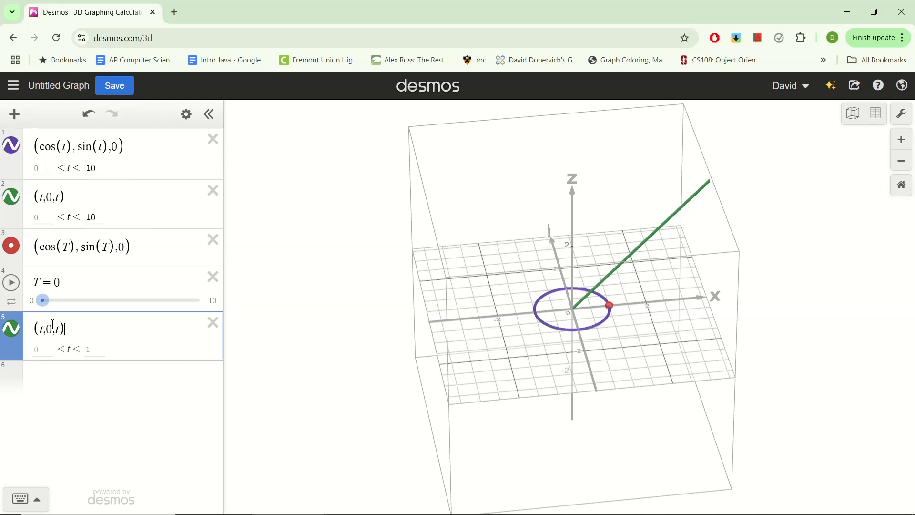
text(T,0,T)
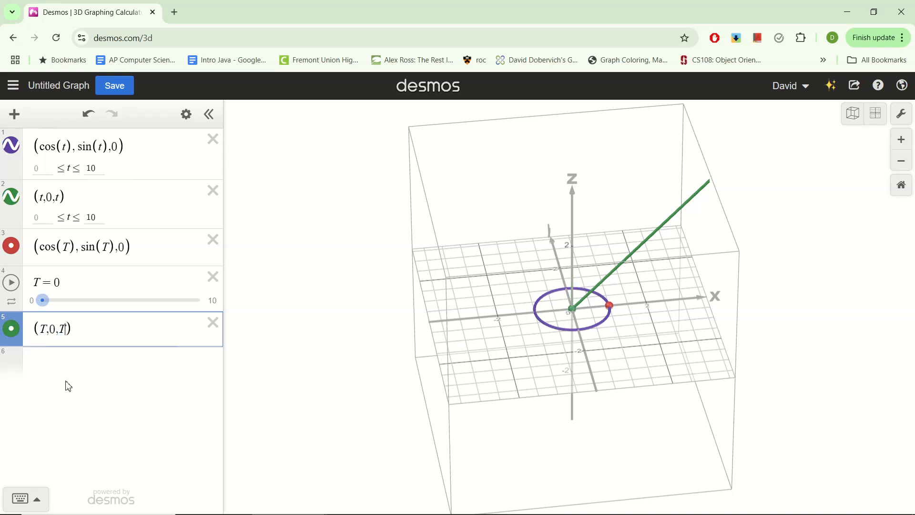
Play the T slider to compare how the circle point and the line point move, and return T to 0.
click(13, 284)
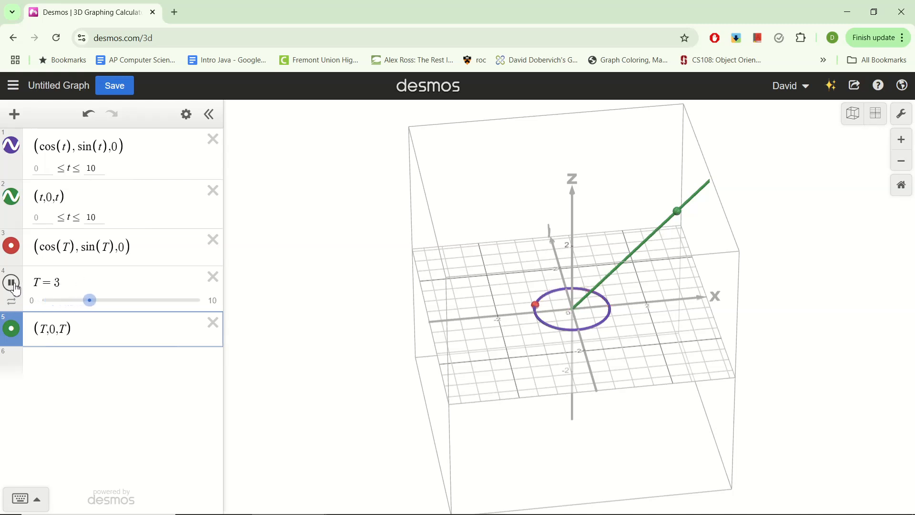
drag(101, 302, 27, 306)
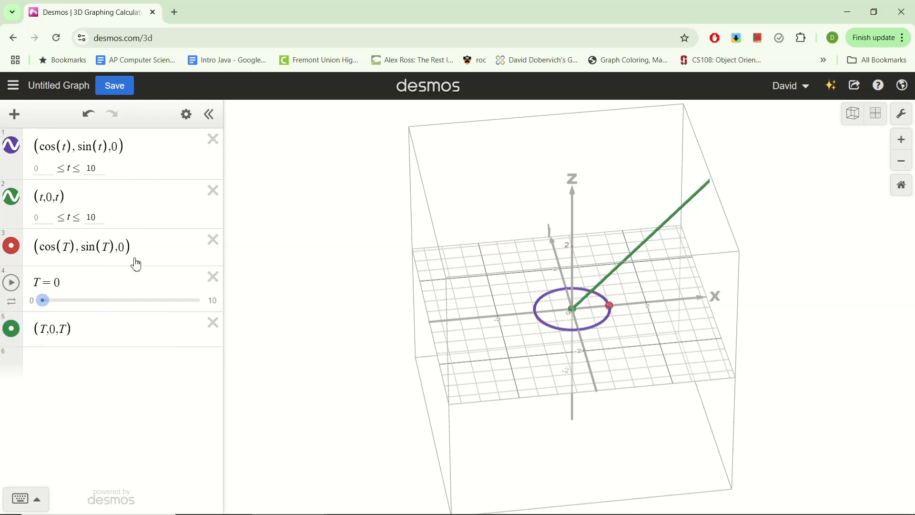
drag(137, 264, 46, 252)
drag(45, 305, 26, 314)
Divide both T coordinates of the line point by 3, making it (T/3, 0, T/3).
click(86, 334)
mouse_move(42, 302)
mouse_down()
mouse_move(91, 308)
mouse_move(39, 311)
mouse_up()
click(46, 330)
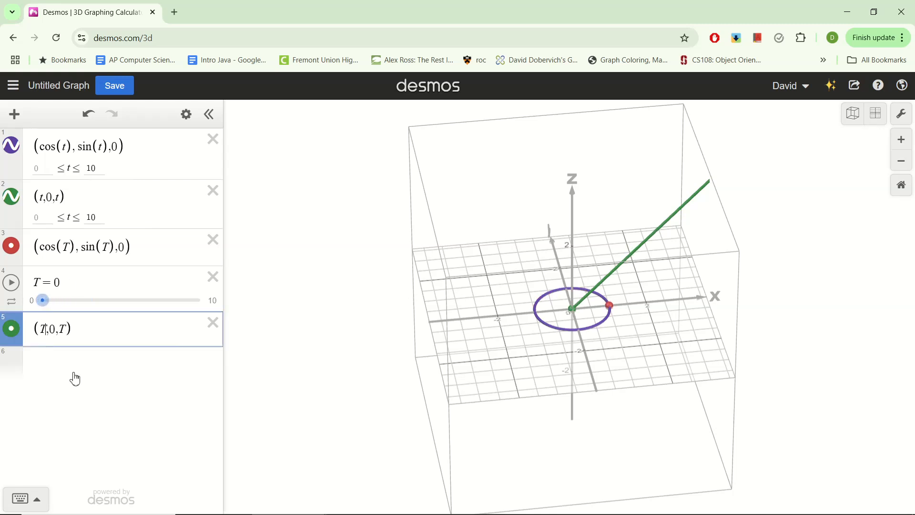
text(/3,0,T)
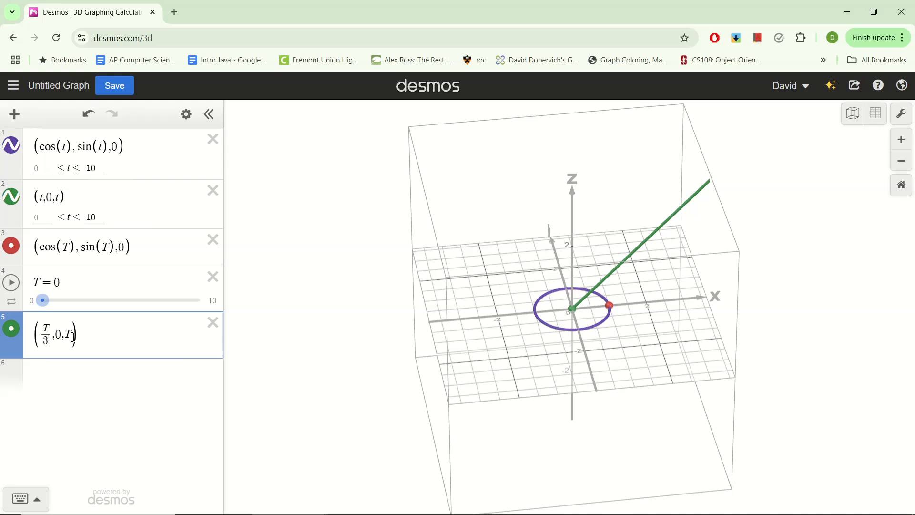
text(/3)
Play the T slider to check the slower point on the green line, stop it and reset T to 0.
click(17, 285)
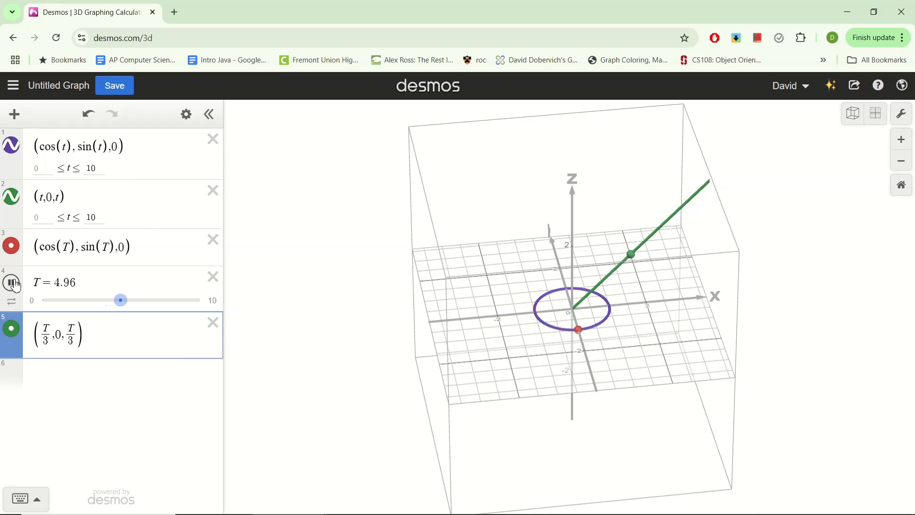
click(14, 284)
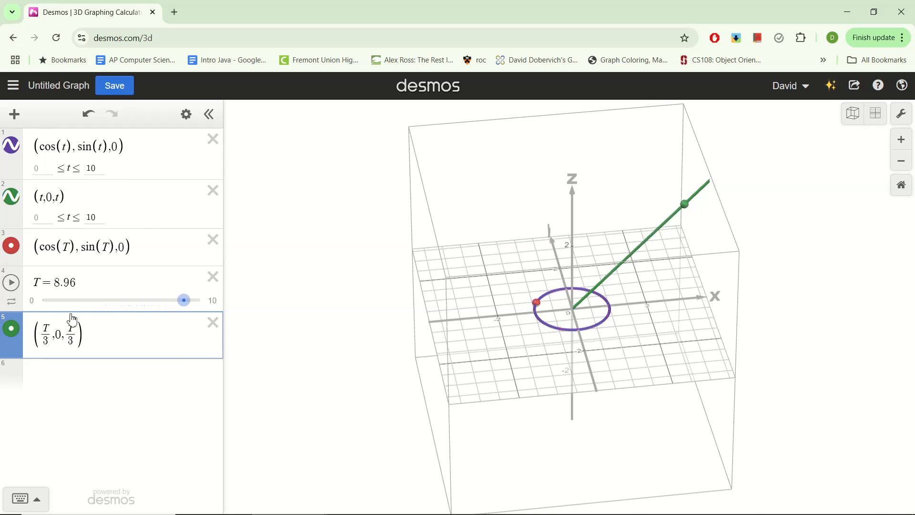
drag(188, 313, 23, 291)
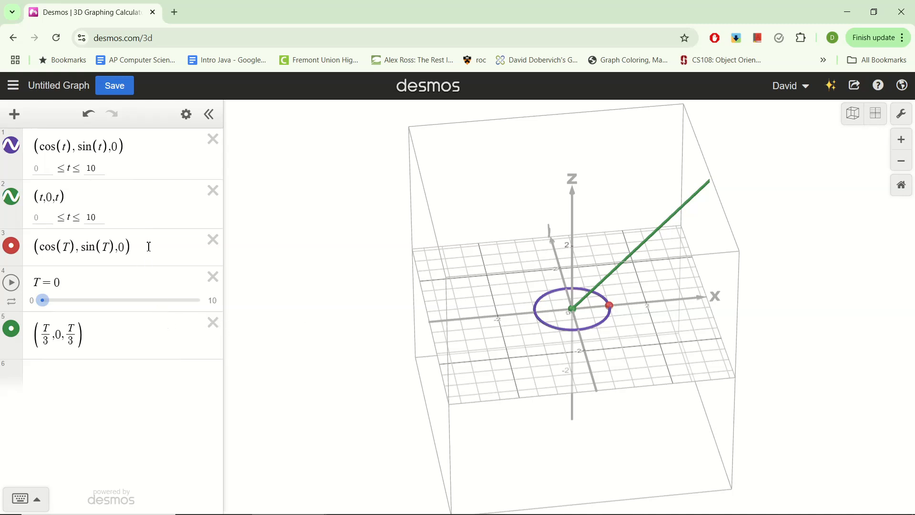
Move (cos(T), sin(T), 0) out of the third expression and add it to the line point (T/3, 0, T/3).
drag(149, 246, 64, 246)
key(ctrl+c)
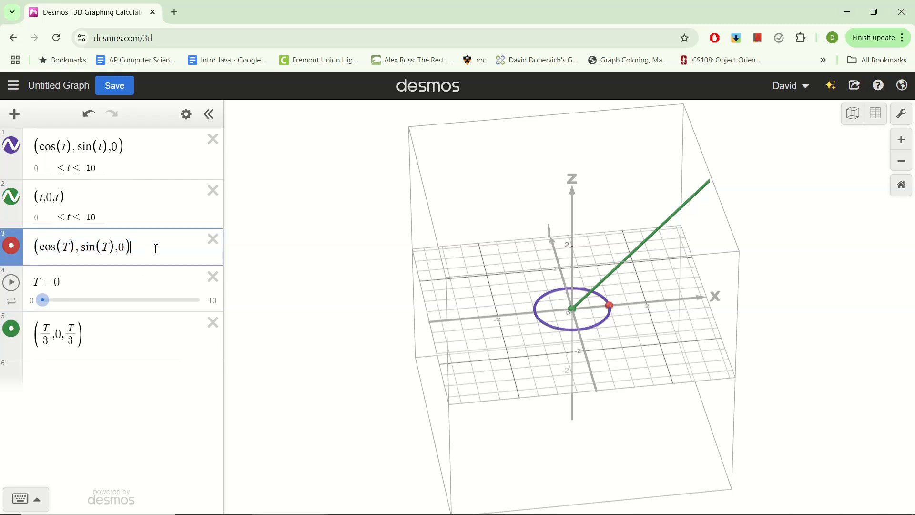
click(22, 257)
key(BackSpace)
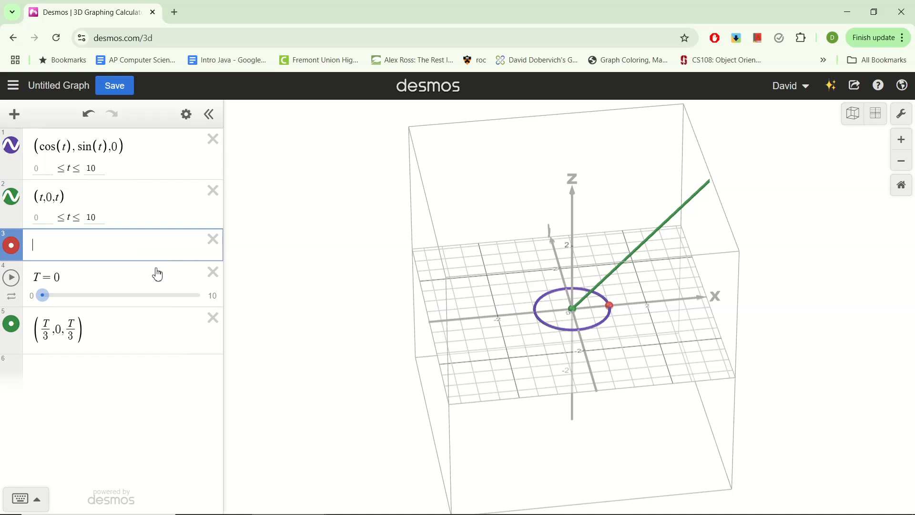
click(106, 335)
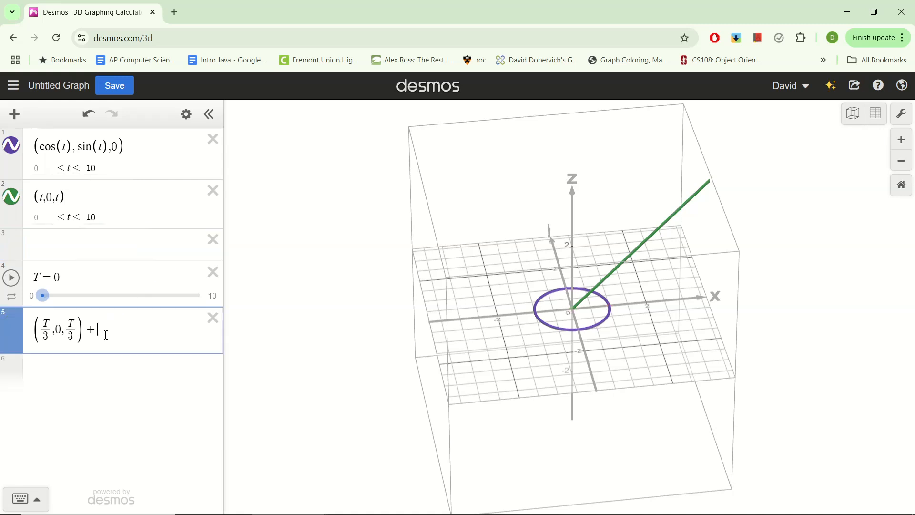
key(ctrl+v)
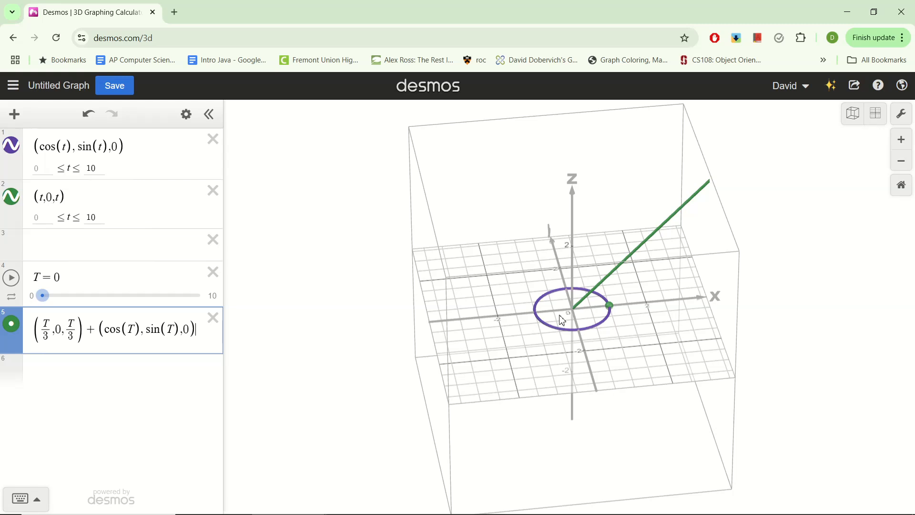
Start animating T and examine the combined point's motion from the side and from above.
click(12, 278)
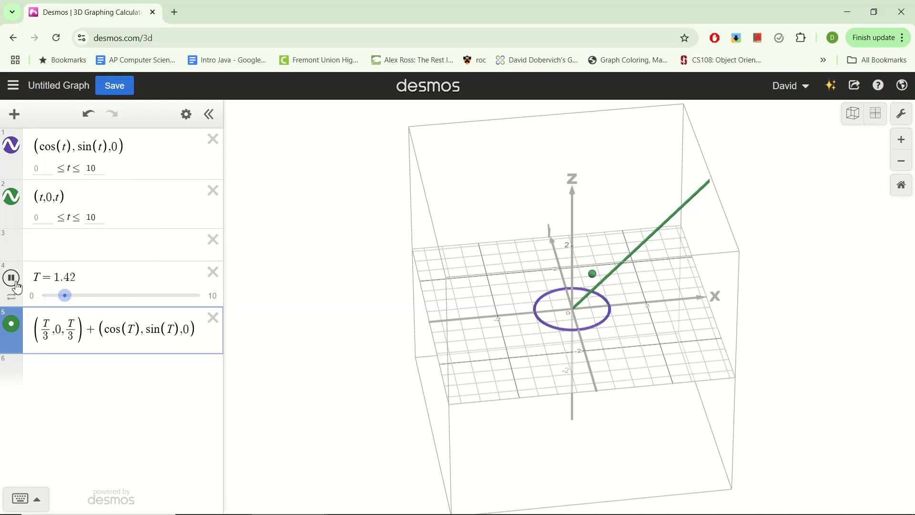
drag(405, 372, 386, 321)
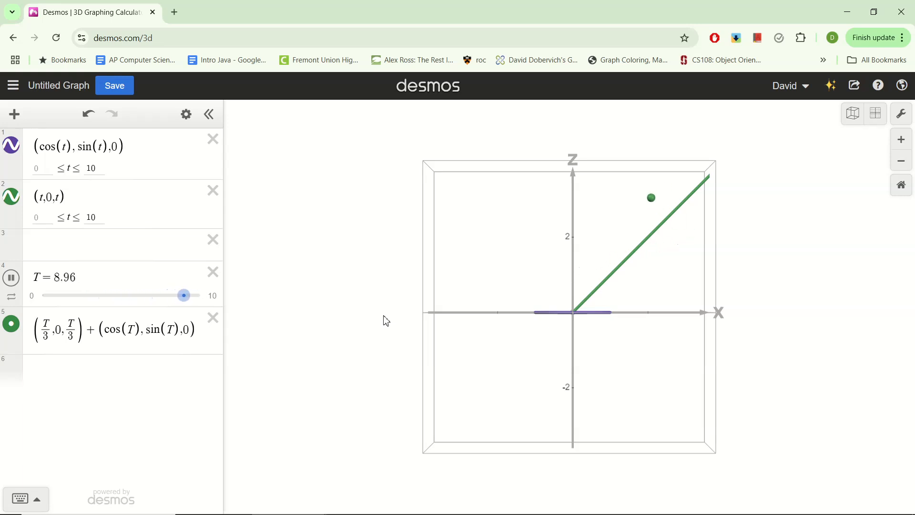
drag(395, 333, 414, 384)
click(84, 341)
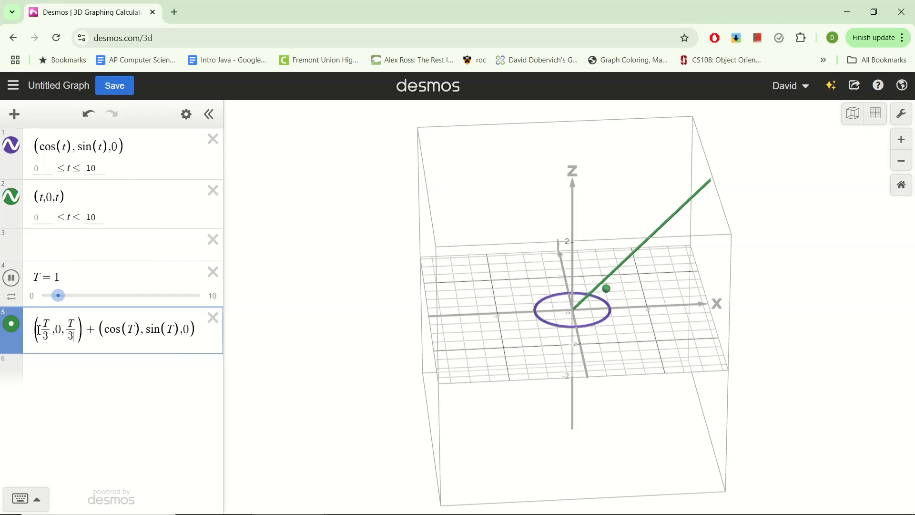
drag(39, 330, 205, 335)
click(123, 328)
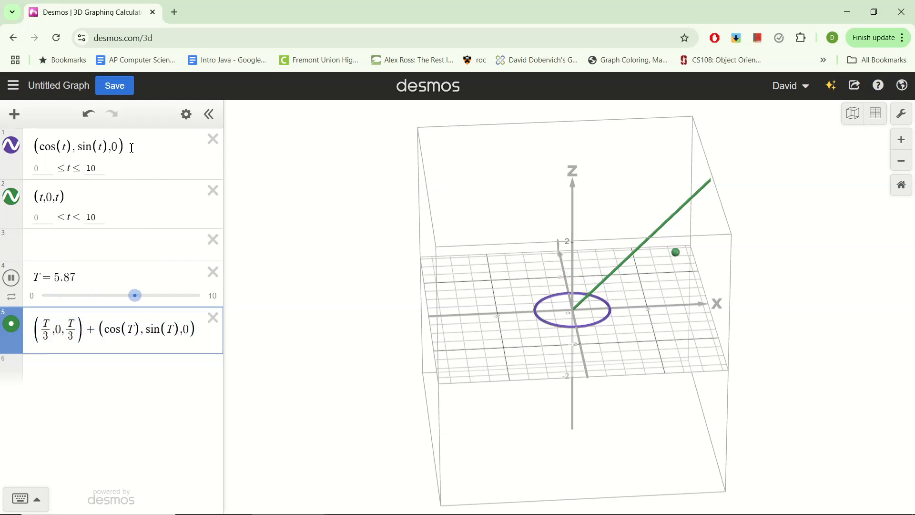
Change the circle curve to (t/3, 0, t/3) + (cos(t), sin(t), 0), reusing the line term from the combined point.
drag(97, 330, 27, 334)
key(ctrl+c)
click(36, 146)
key(ctrl+v)
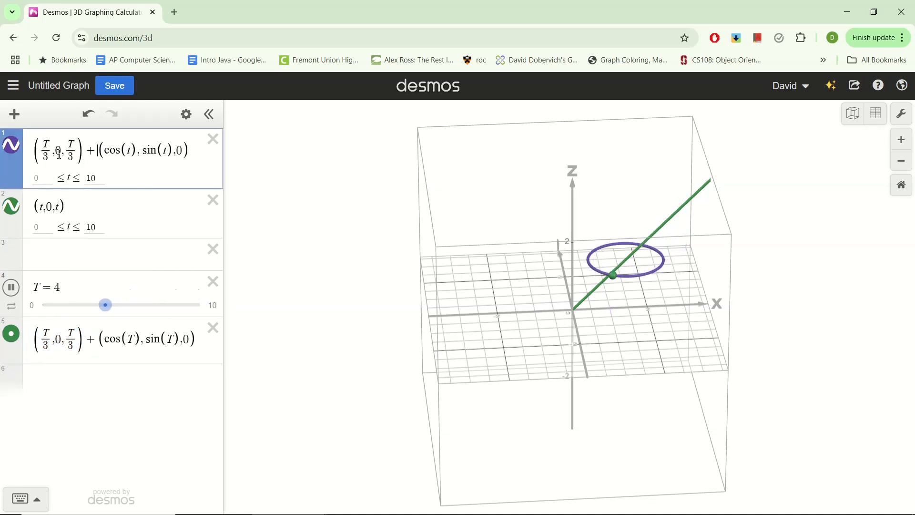
drag(50, 143, 44, 144)
text(t)
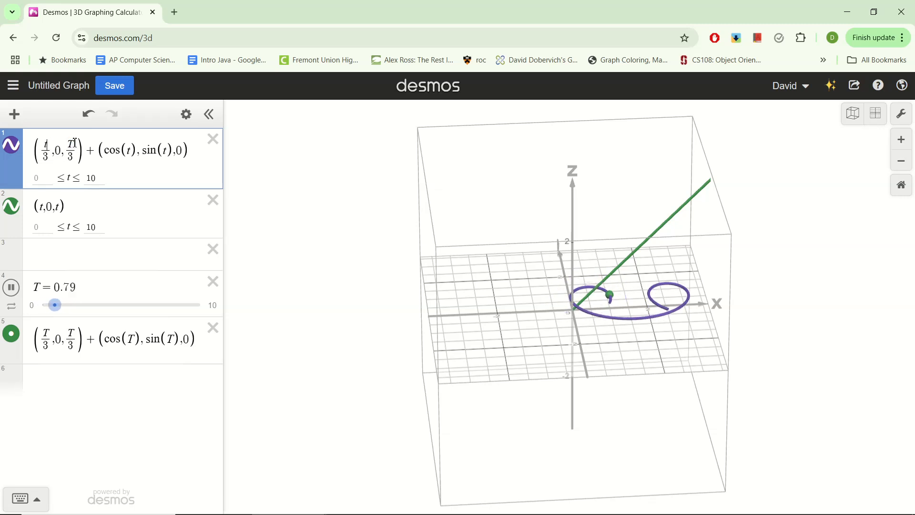
double_click(75, 143)
text(t)
Examine the purple spiral curve and its moving point along the green line from several angles.
drag(517, 341, 433, 424)
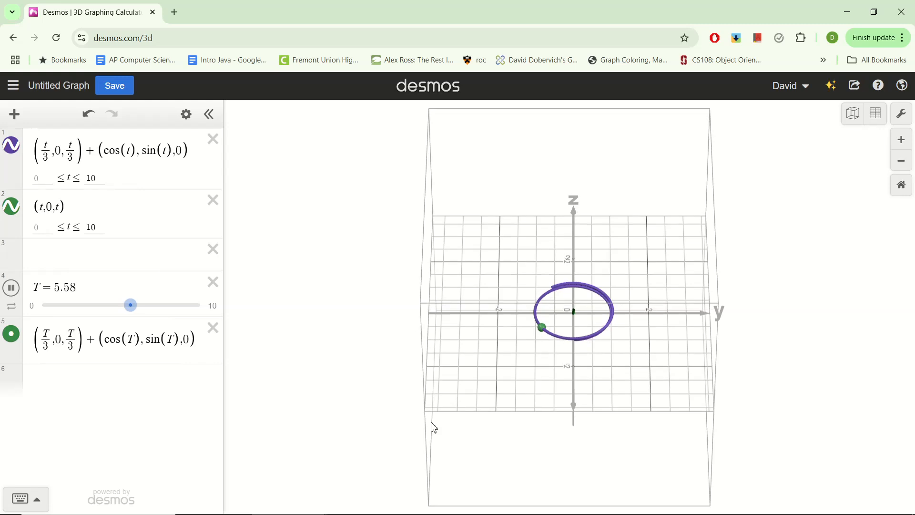
drag(574, 313, 666, 331)
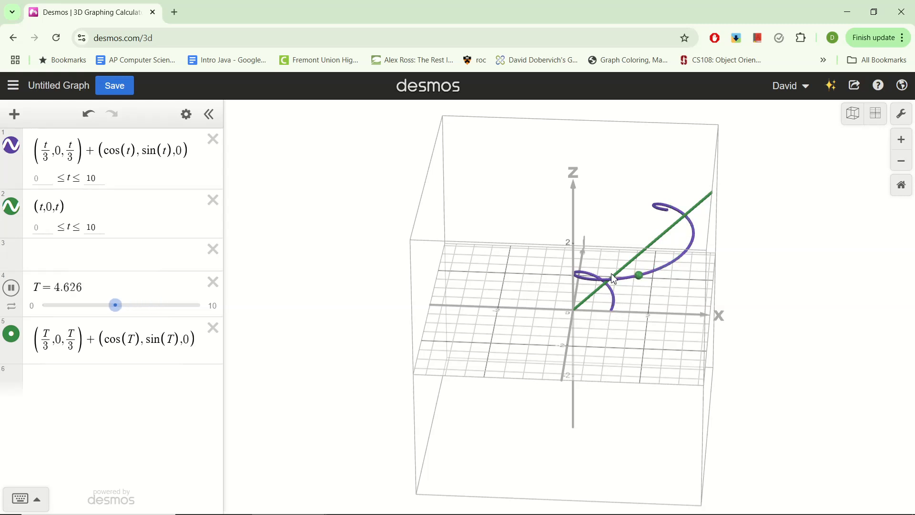
drag(619, 319, 616, 370)
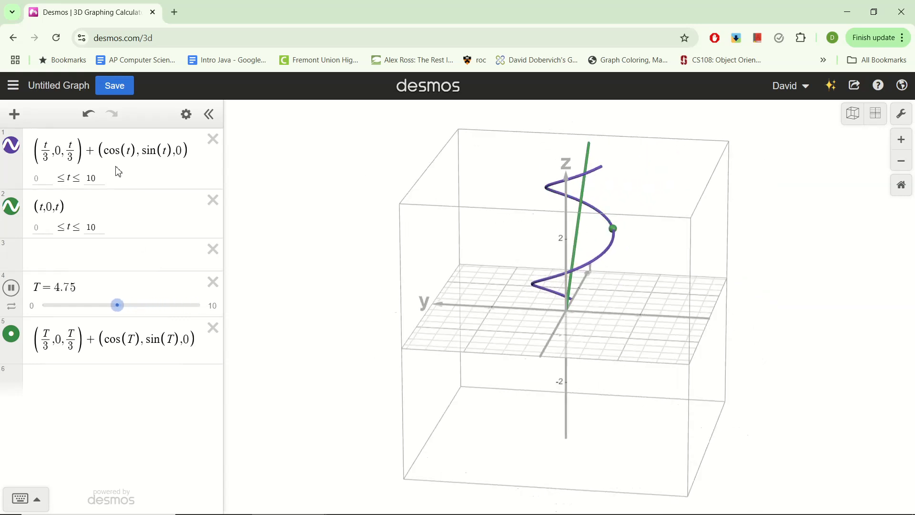
click(107, 151)
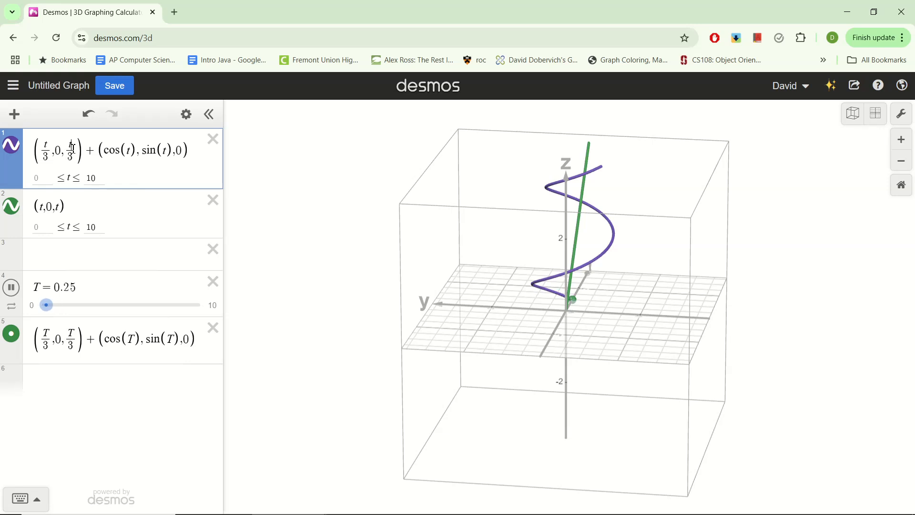
drag(649, 296, 476, 313)
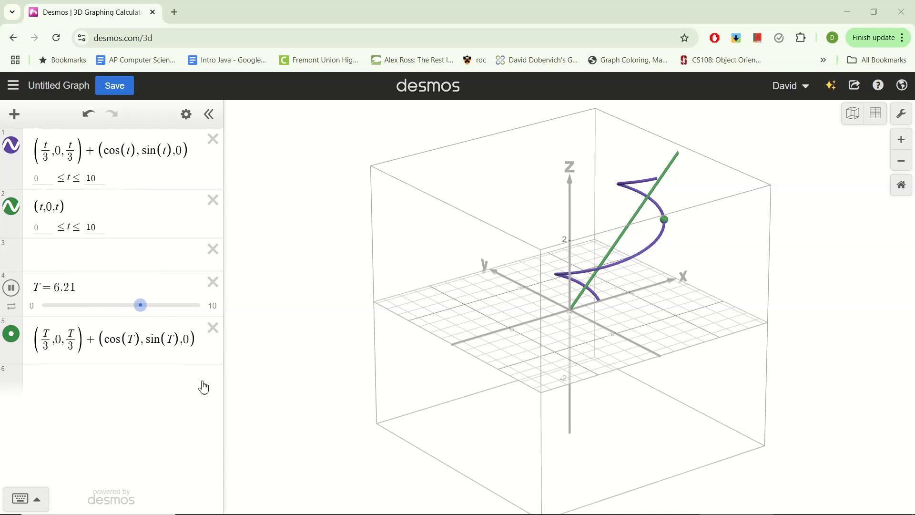
drag(480, 374, 574, 300)
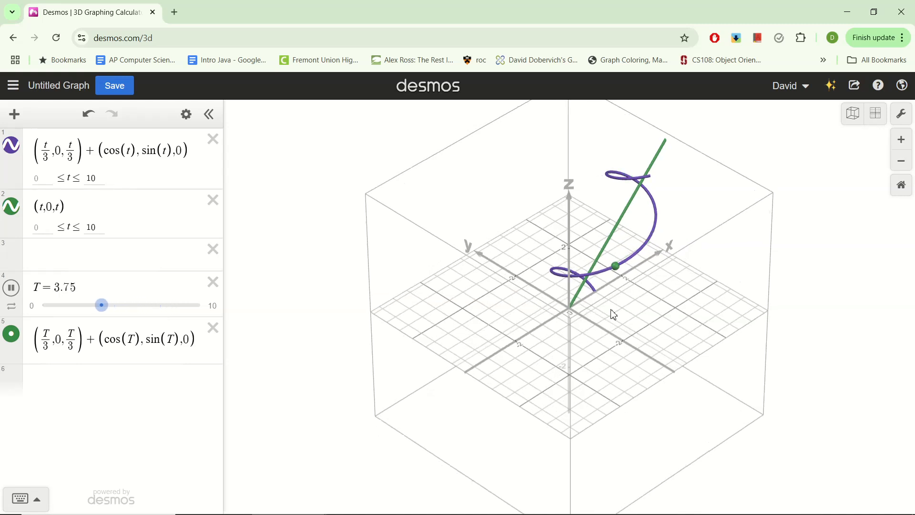